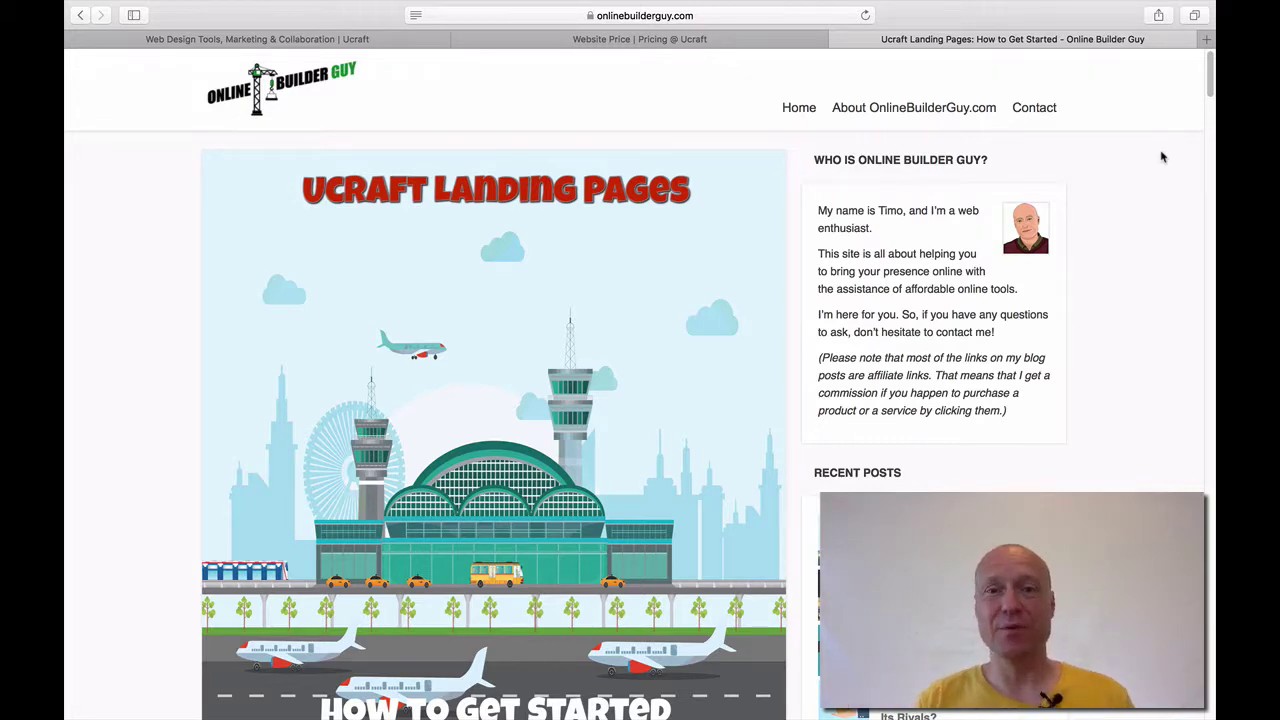
Review Ucraft's plans on the pricing page and compare their monthly and yearly prices.
{"action": "left_click", "coordinate": [694, 44]}
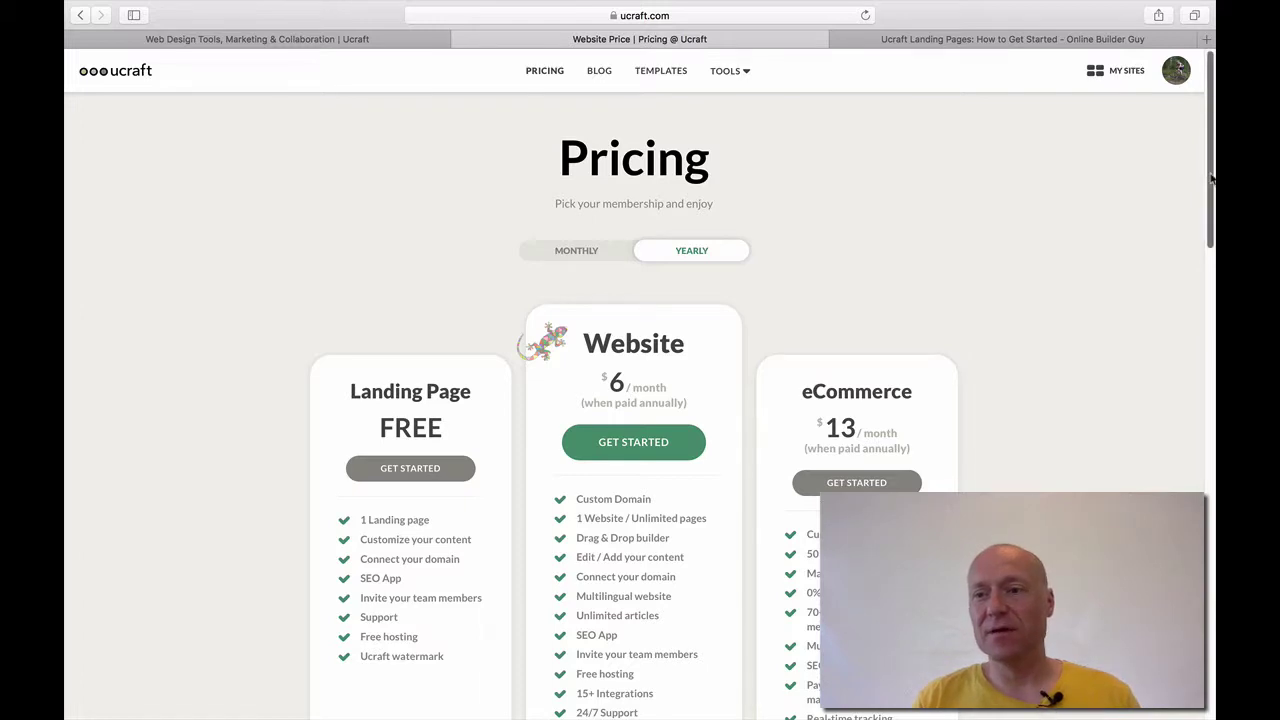
{"action": "scroll", "coordinate": [1210, 215], "scroll_direction": "down", "scroll_amount": 3}
{"action": "scroll", "coordinate": [1210, 215], "scroll_direction": "down", "scroll_amount": 1}
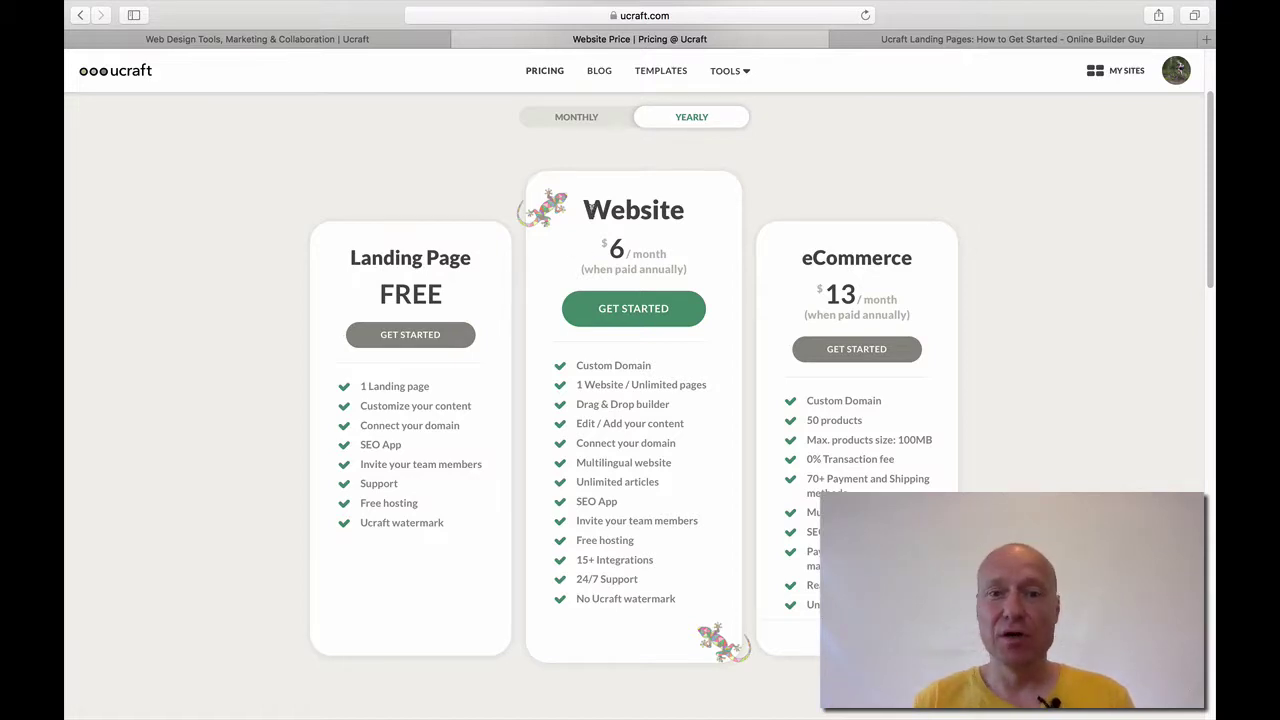
{"action": "left_click", "coordinate": [563, 124]}
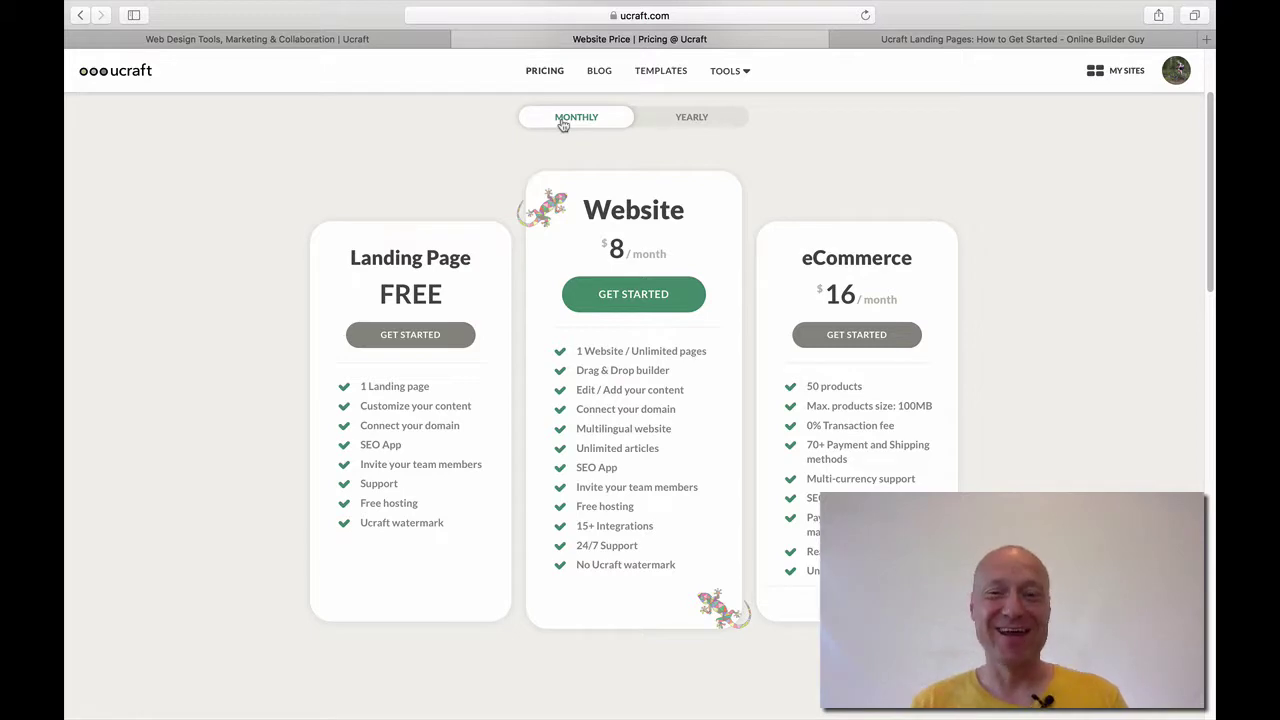
{"action": "left_click", "coordinate": [688, 120]}
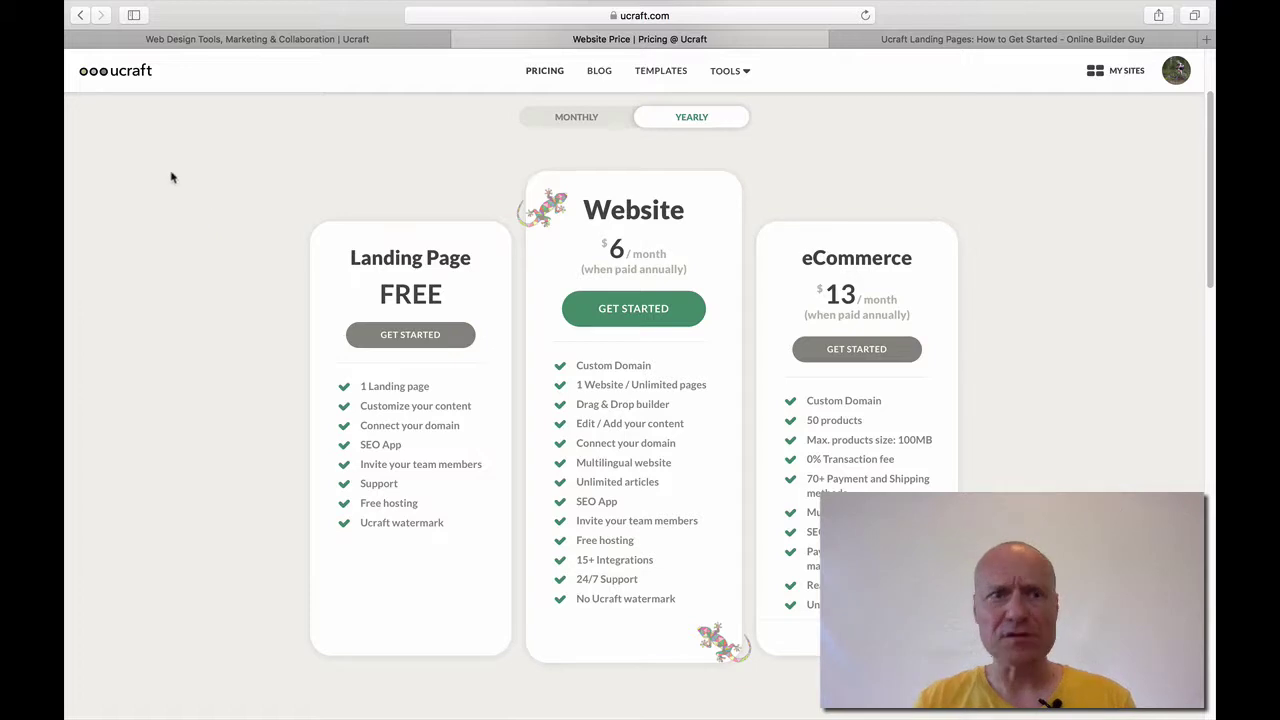
Start a new Ucraft website with the Landing Page package and the Alicia template.
{"action": "left_click", "coordinate": [229, 42]}
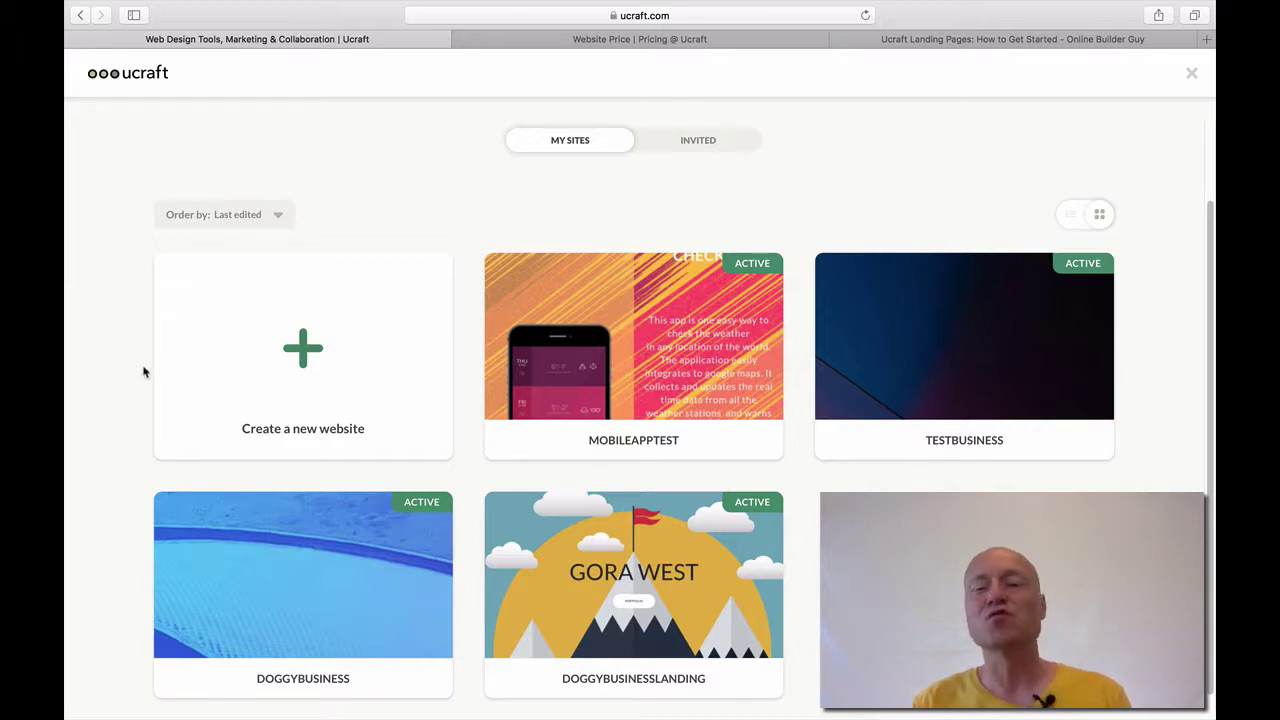
{"action": "left_click", "coordinate": [304, 349]}
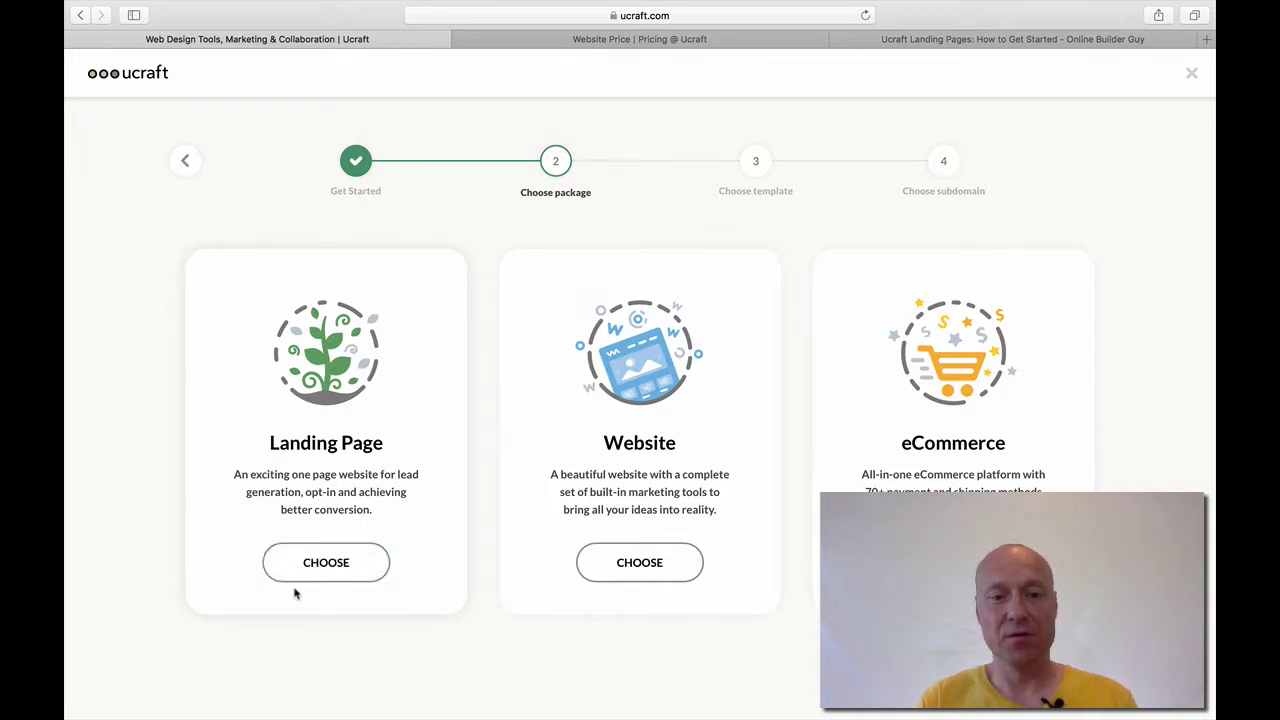
{"action": "left_click", "coordinate": [331, 580]}
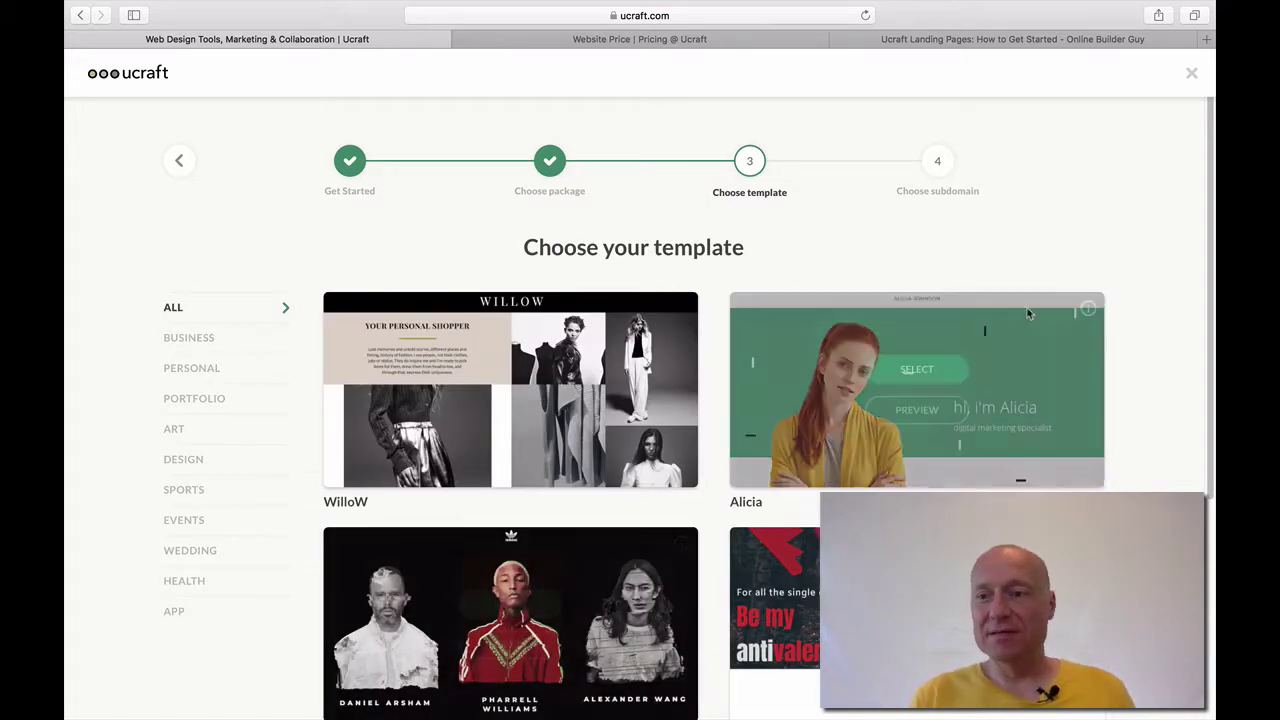
{"action": "scroll", "coordinate": [1208, 256], "scroll_direction": "down", "scroll_amount": 1}
{"action": "scroll", "coordinate": [1208, 256], "scroll_direction": "down", "scroll_amount": 3}
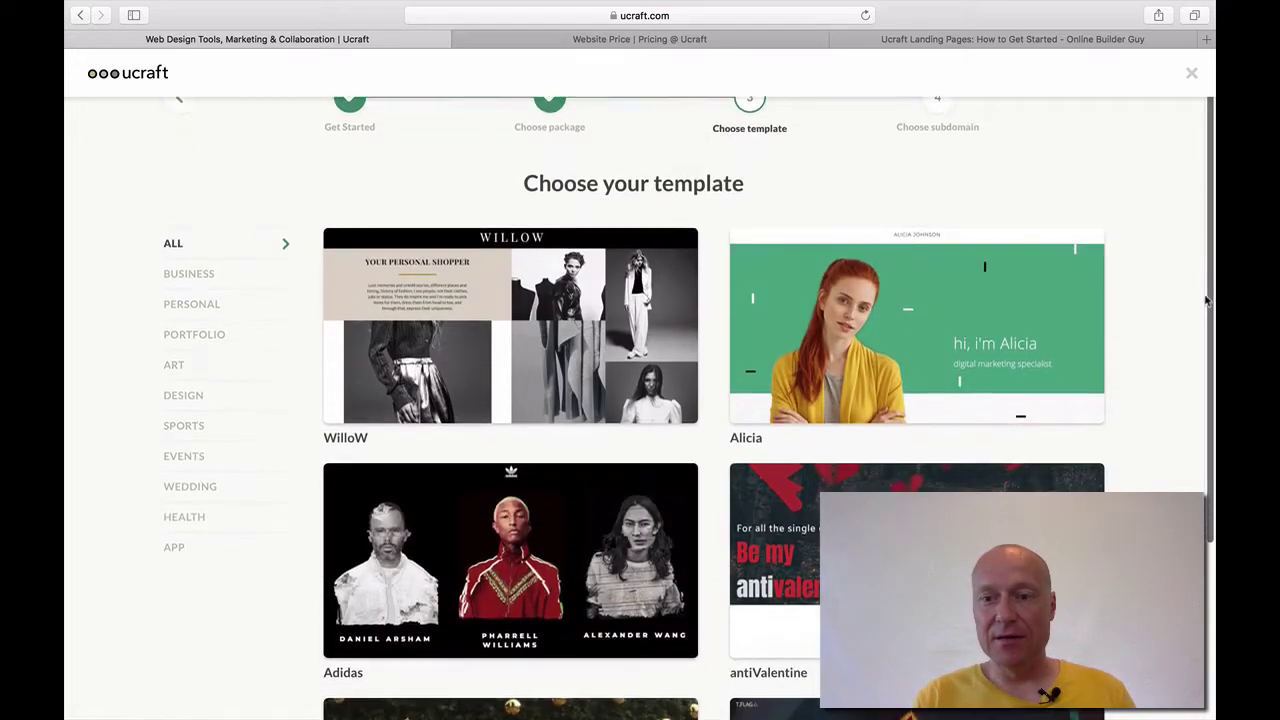
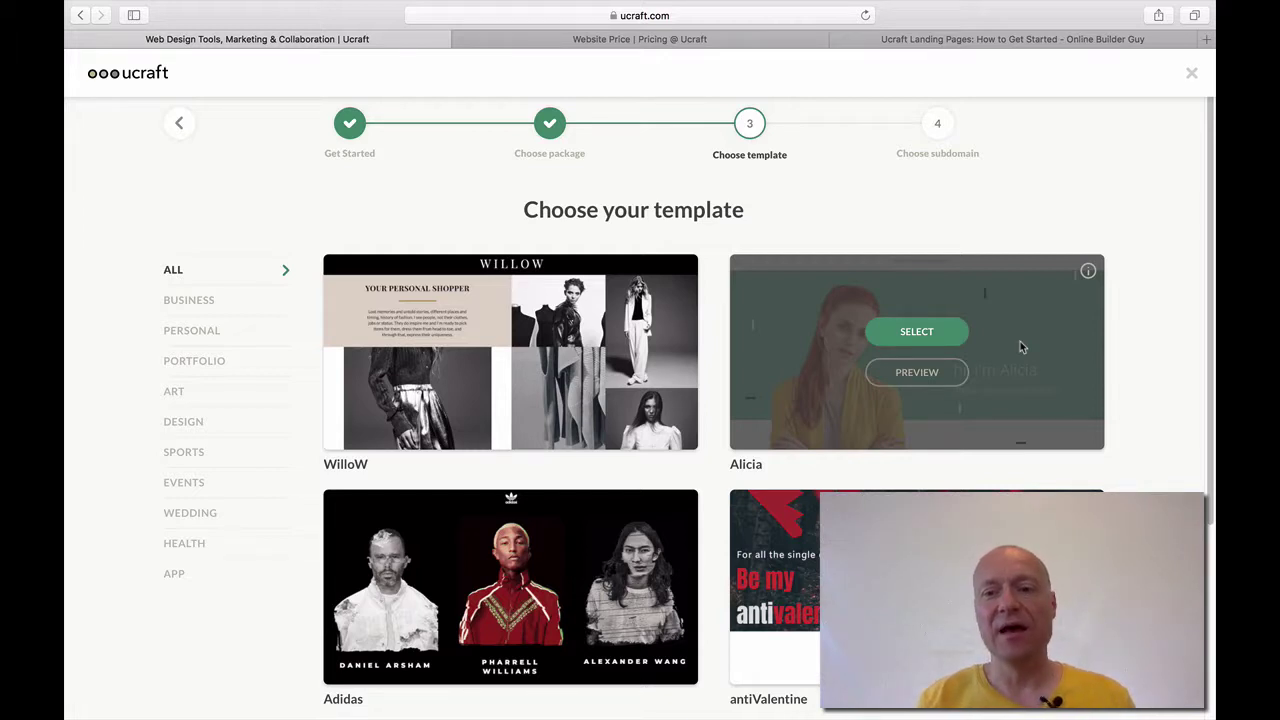
{"action": "left_click", "coordinate": [955, 342]}
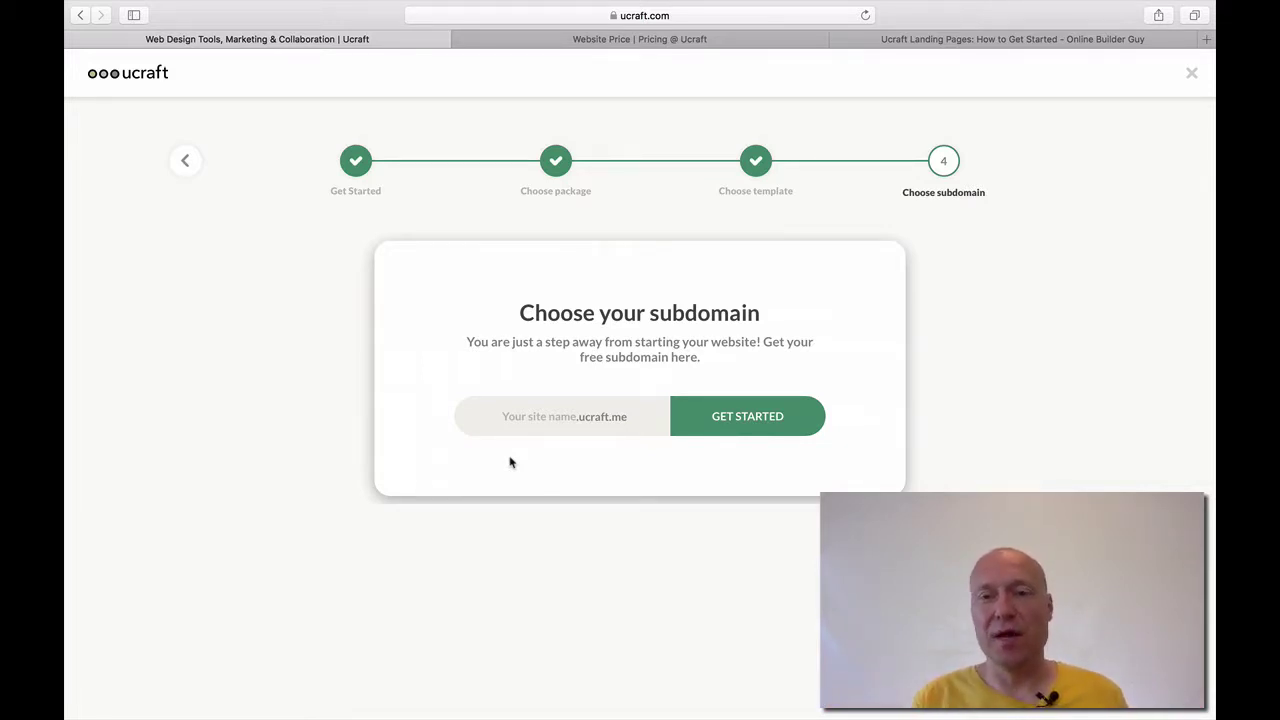
Create the site under the subdomain timostestlandingpage.ucraft.me.
{"action": "left_click", "coordinate": [525, 422]}
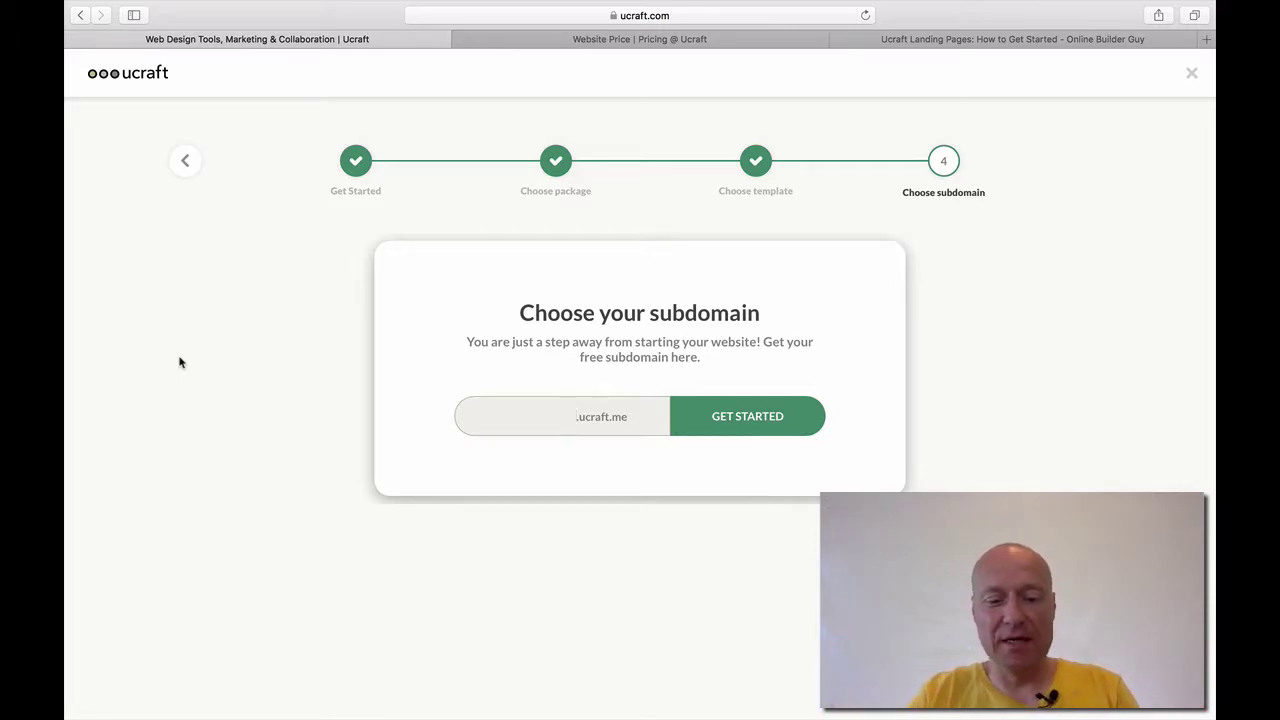
{"action": "type", "text": "timoste"}
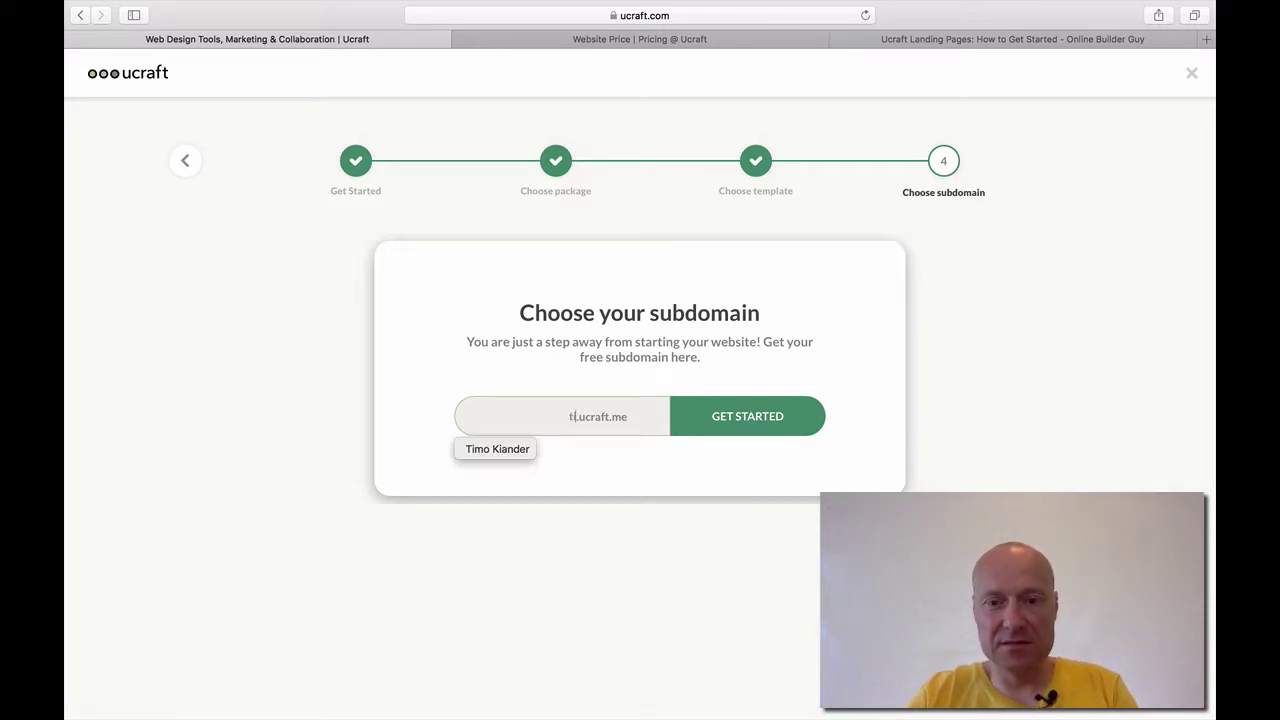
{"action": "type", "text": "stlandingp"}
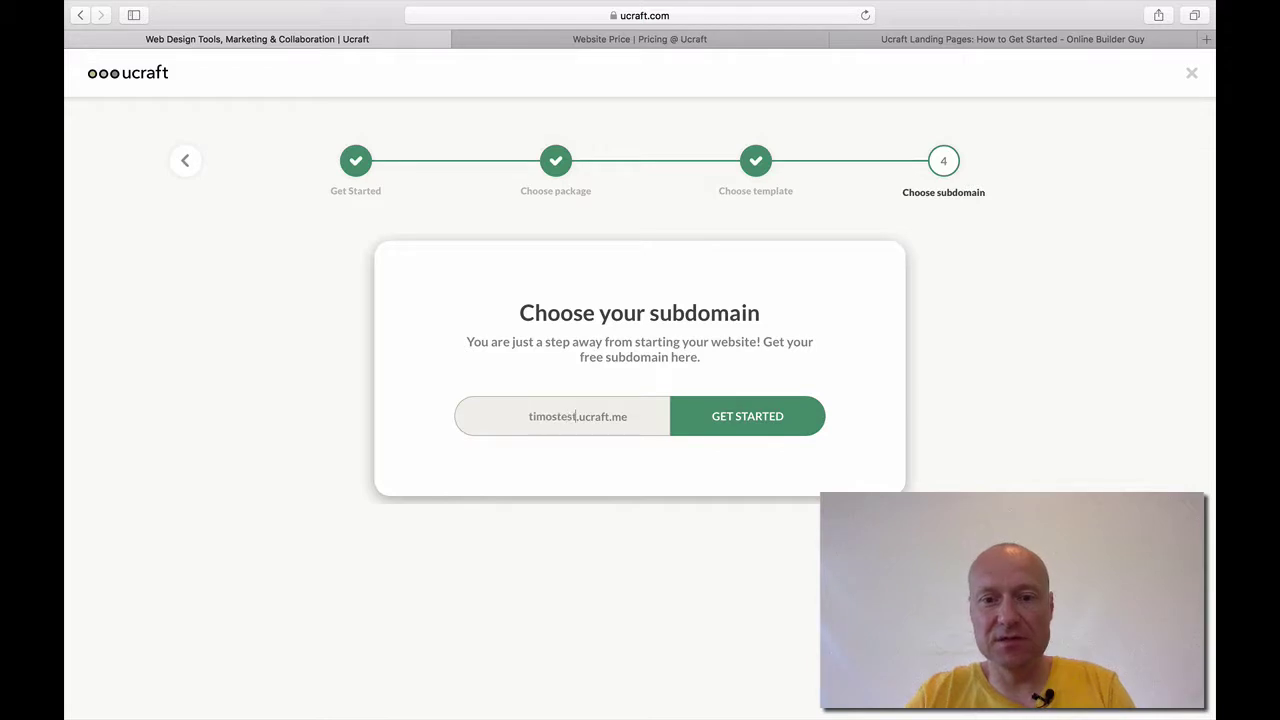
{"action": "type", "text": "age"}
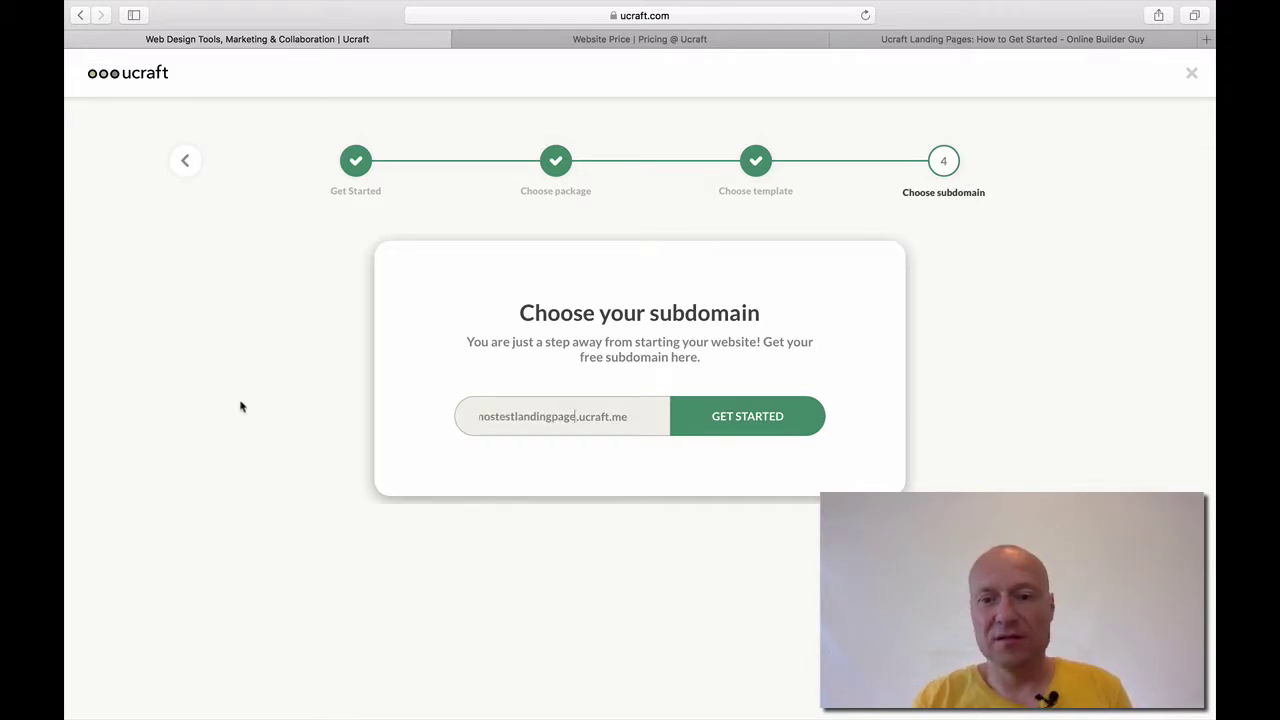
{"action": "left_click", "coordinate": [722, 436]}
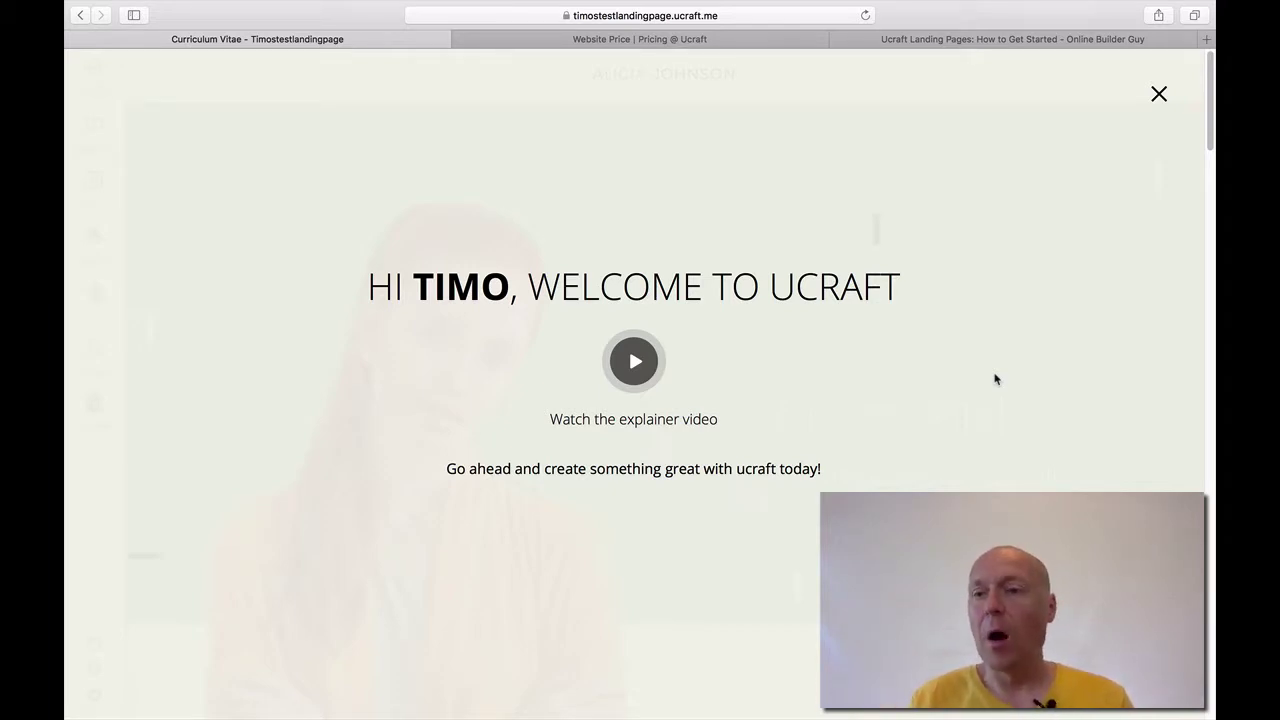
Dismiss the welcome screen and look over the new landing page from top to bottom.
{"action": "left_click", "coordinate": [1159, 95]}
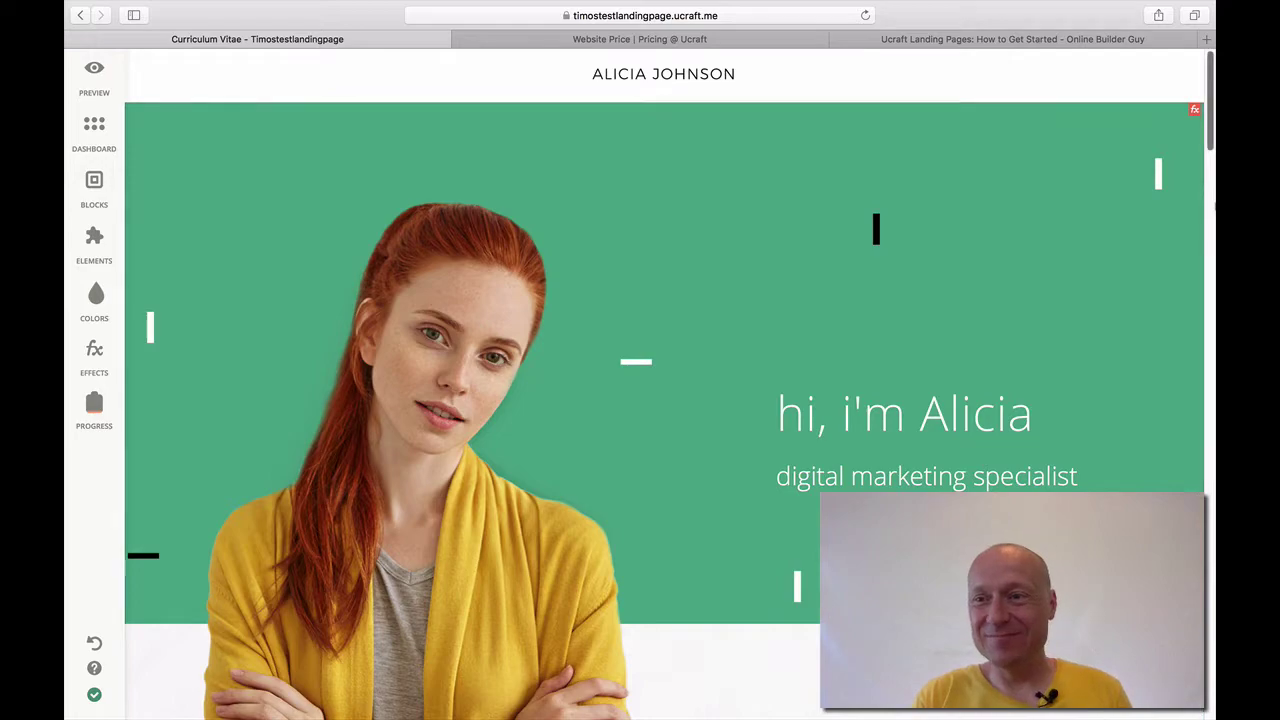
{"action": "left_click_drag", "start_coordinate": [1211, 148], "coordinate": [1195, 716]}
{"action": "scroll", "coordinate": [665, 400], "scroll_direction": "up", "scroll_amount": 20}
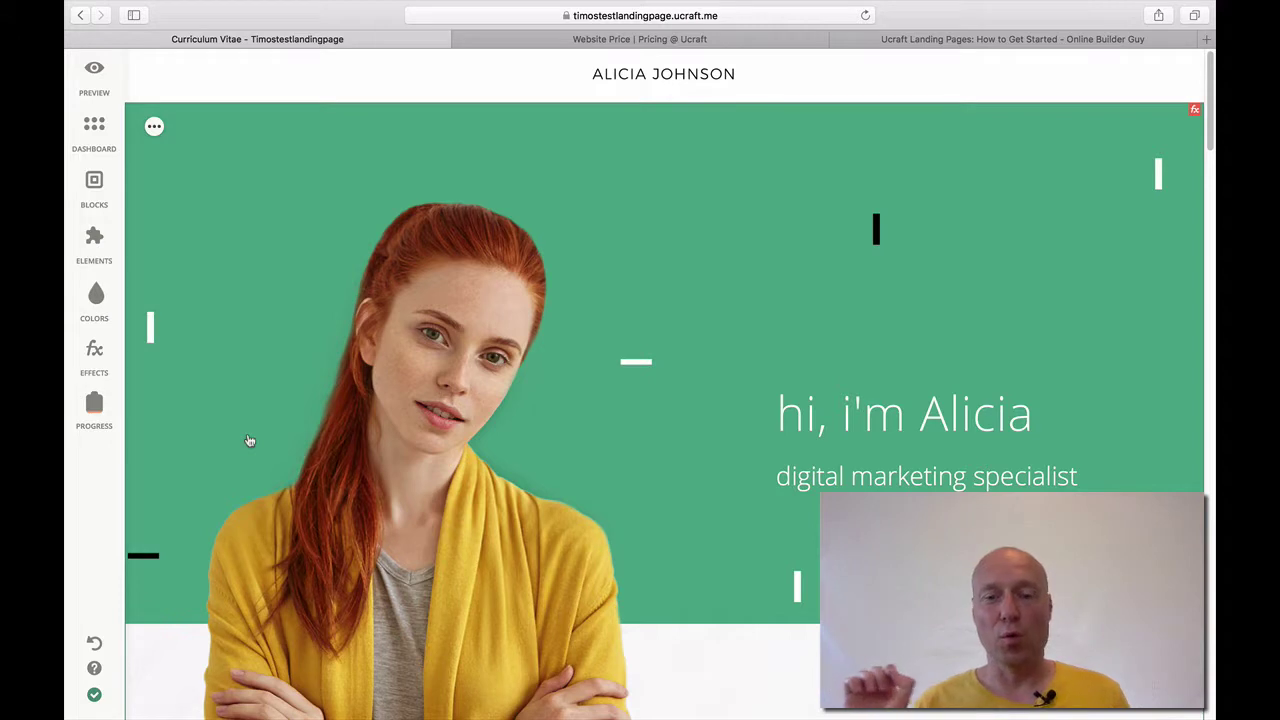
Open the site's dashboard and examine its tools and the account menu.
{"action": "left_click", "coordinate": [104, 121]}
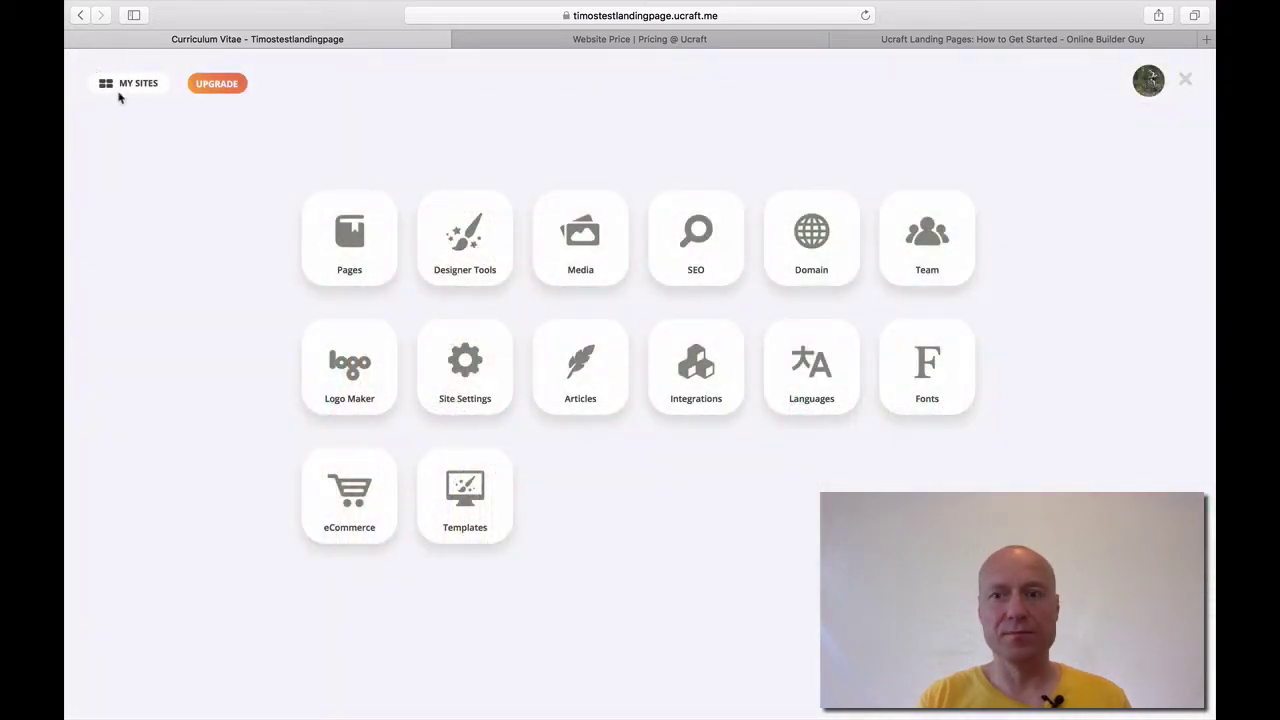
{"action": "left_click", "coordinate": [1165, 83]}
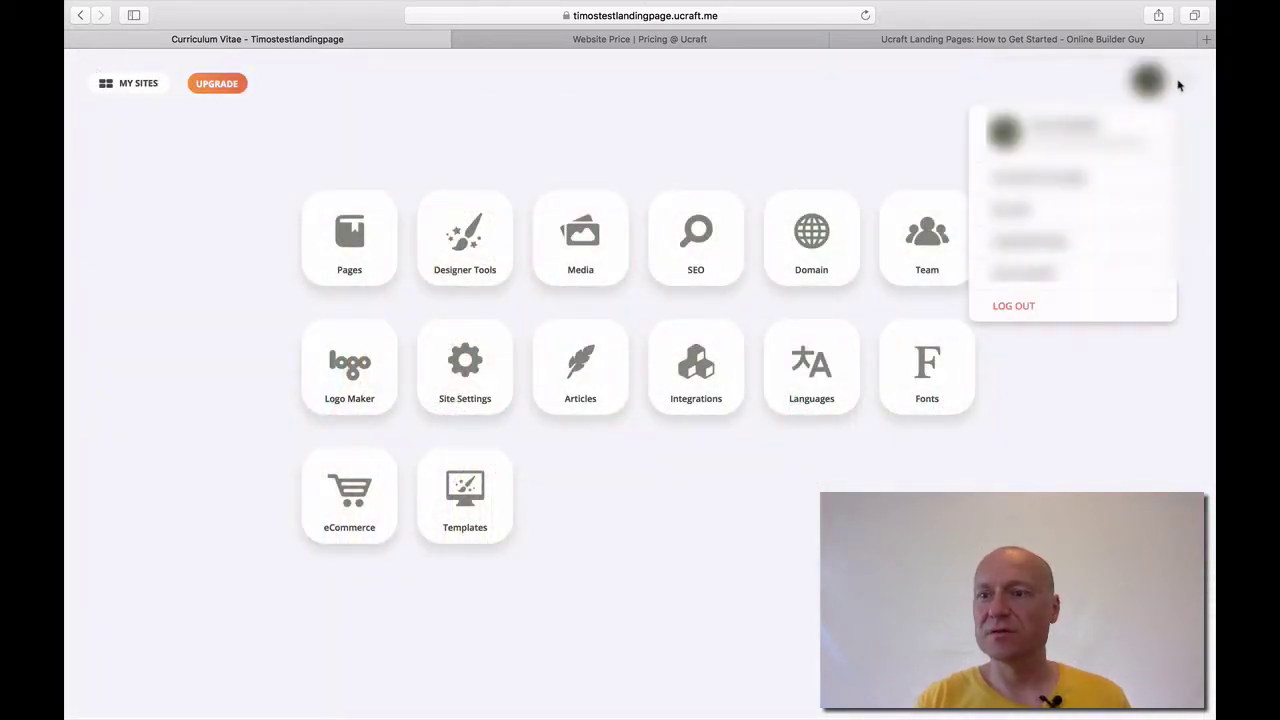
{"action": "left_click", "coordinate": [1179, 86]}
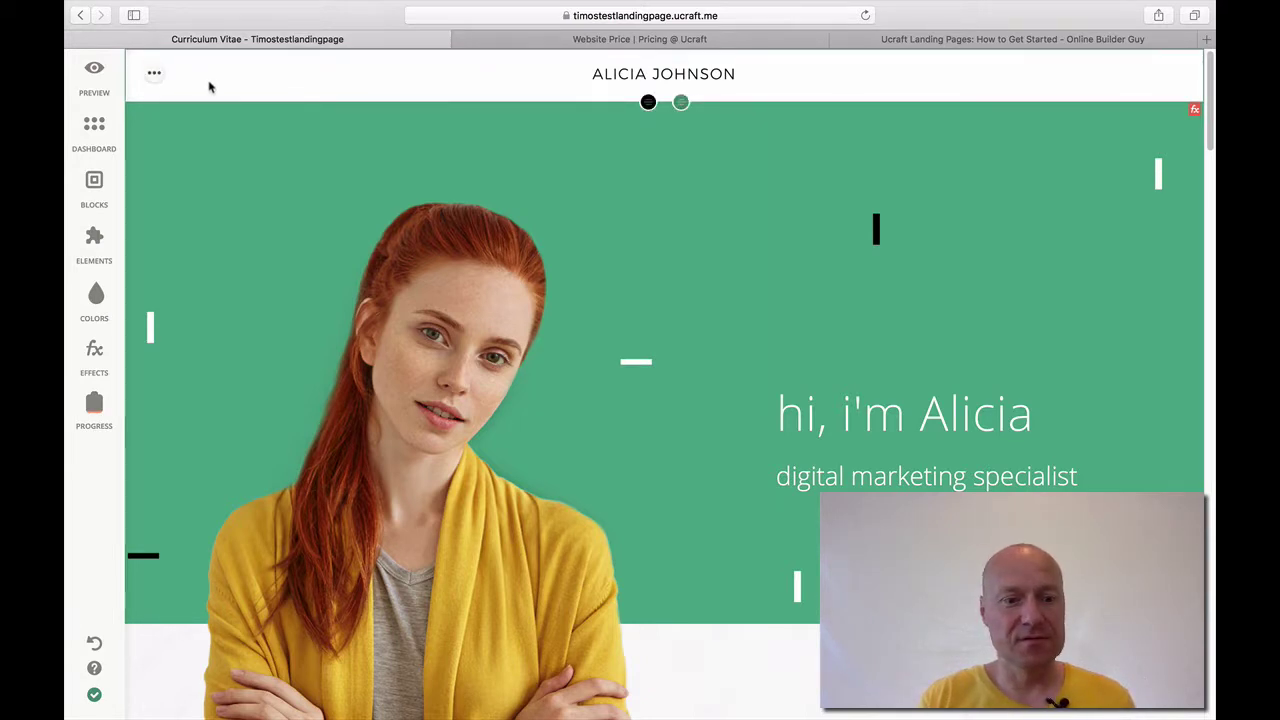
{"action": "left_click", "coordinate": [94, 128]}
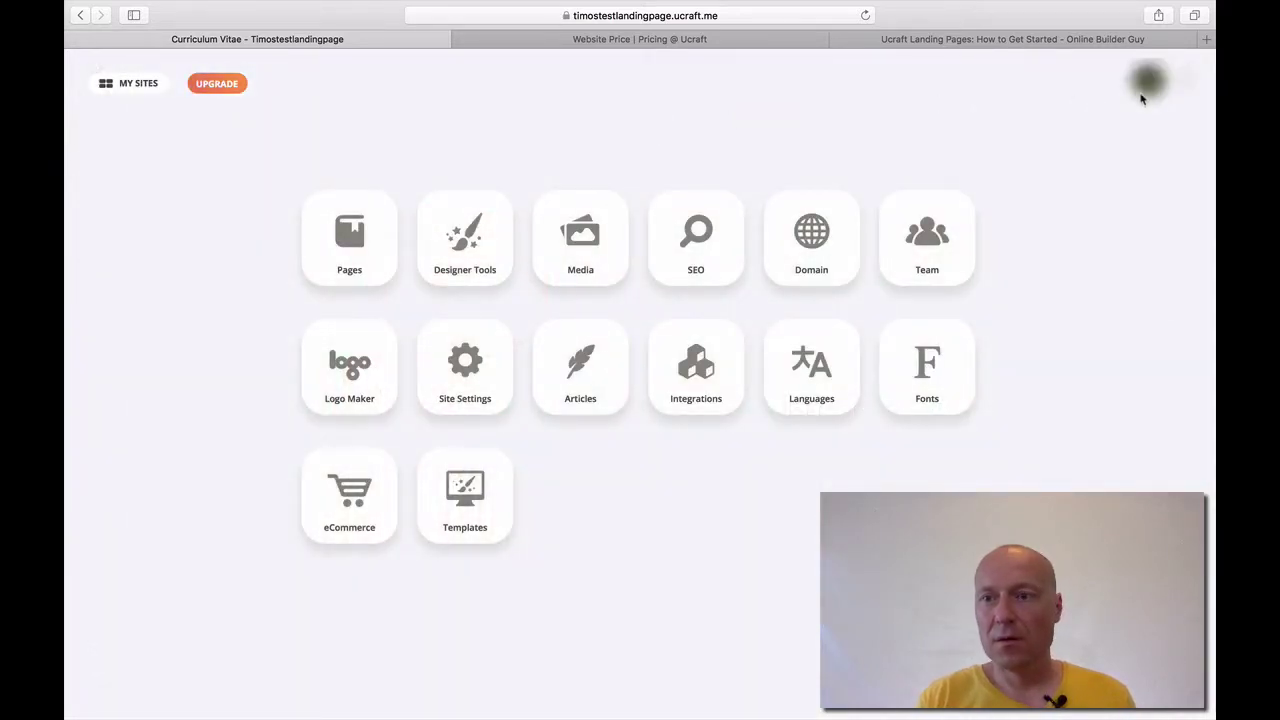
{"action": "mouse_move", "coordinate": [1143, 82]}
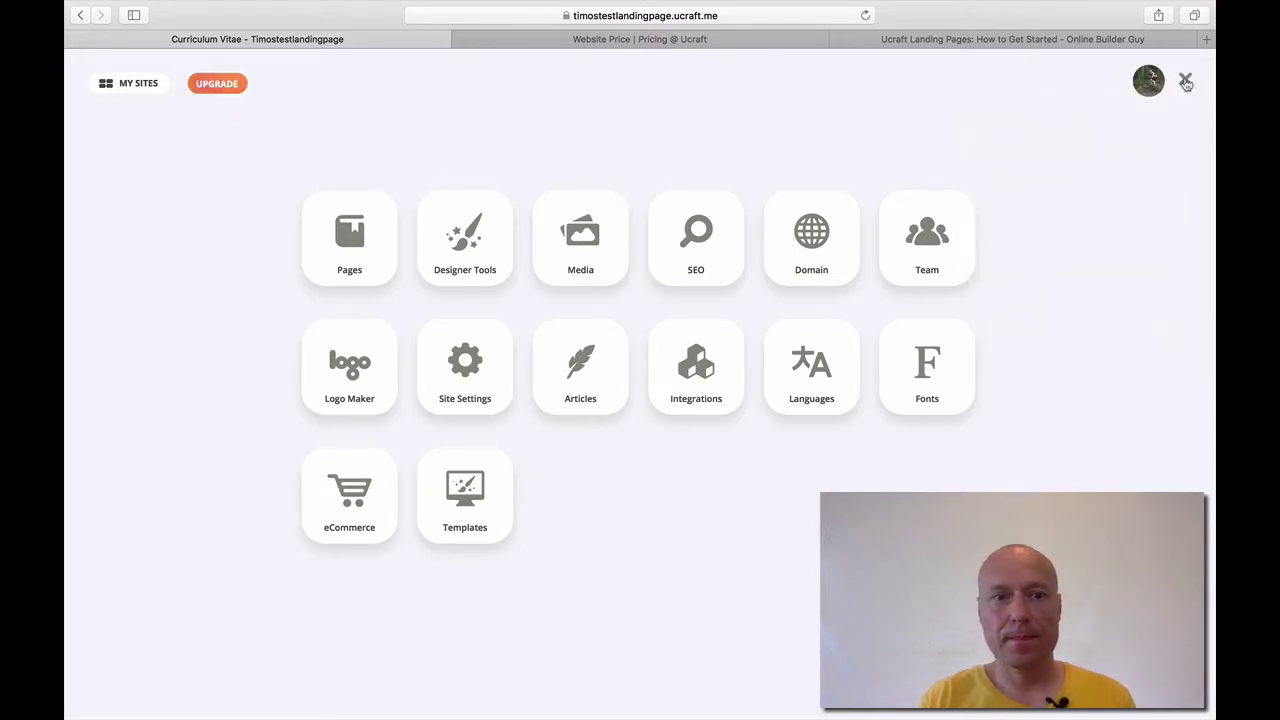
From the site overview, start another new website with the Landing Page package and the weather checker template from the App category.
{"action": "left_click", "coordinate": [147, 91]}
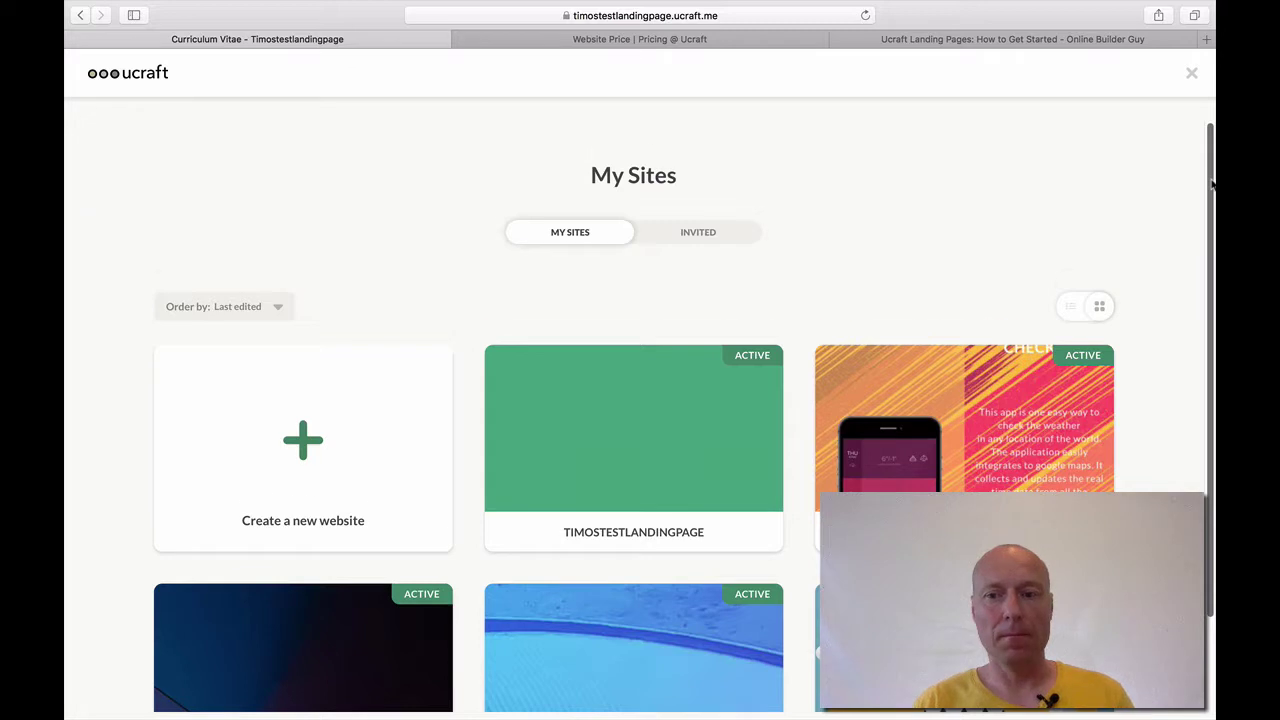
{"action": "scroll", "coordinate": [1210, 200], "scroll_direction": "down", "scroll_amount": 3}
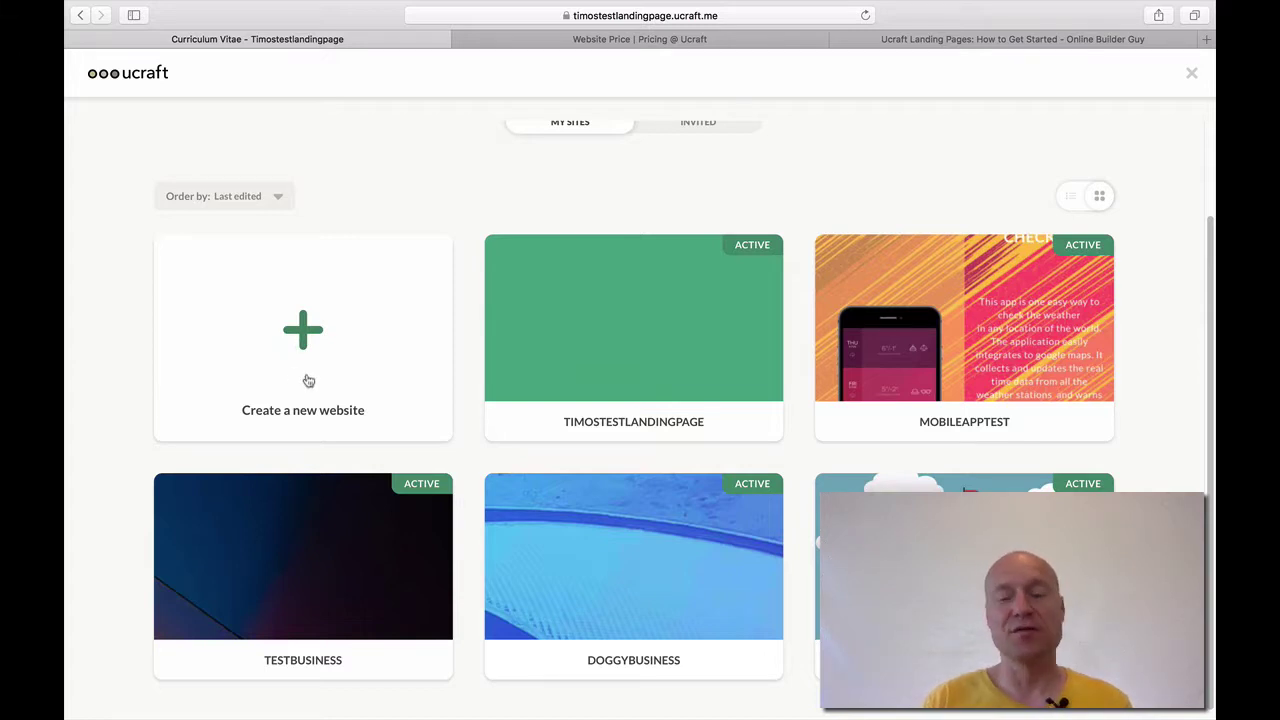
{"action": "left_click", "coordinate": [305, 328]}
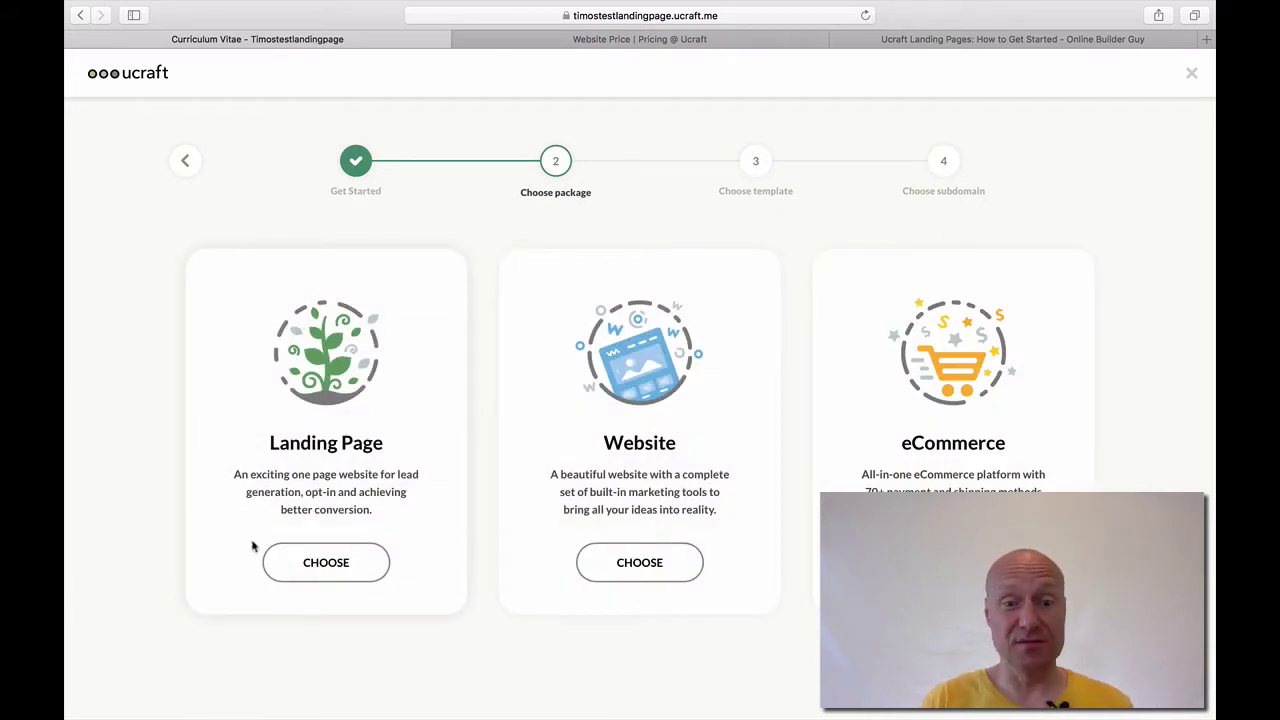
{"action": "left_click", "coordinate": [315, 565]}
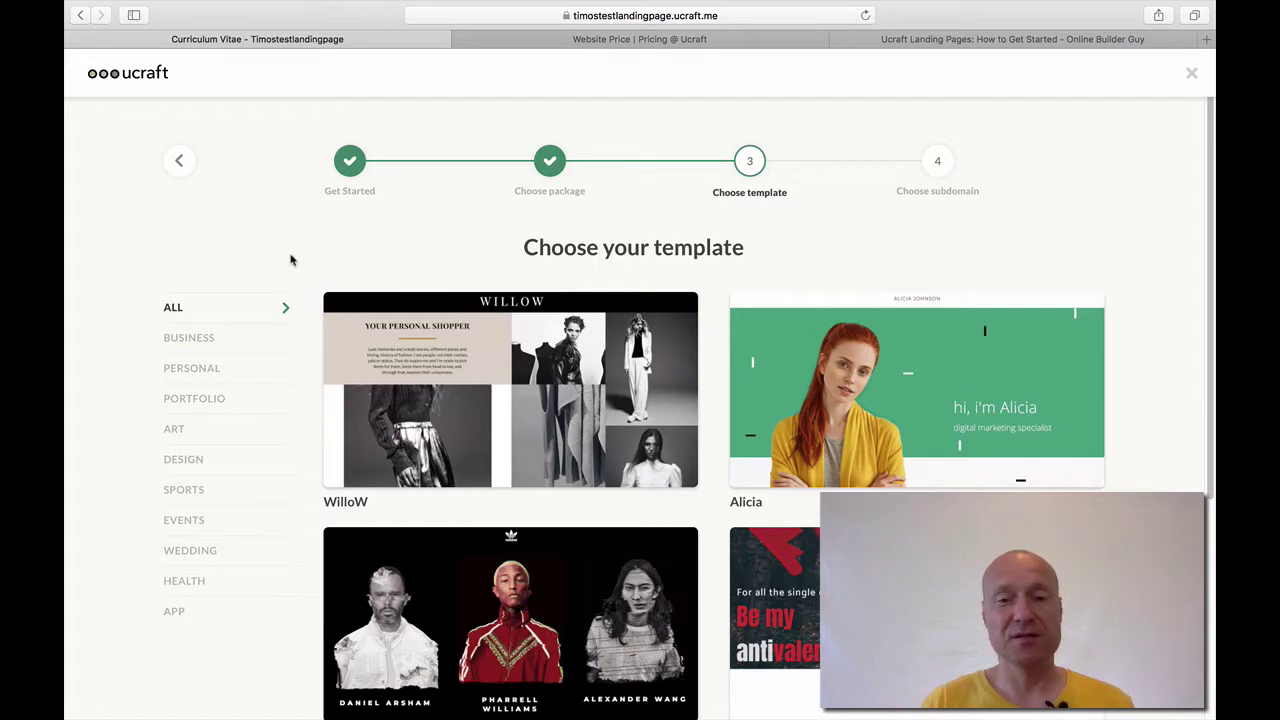
{"action": "left_click", "coordinate": [187, 617]}
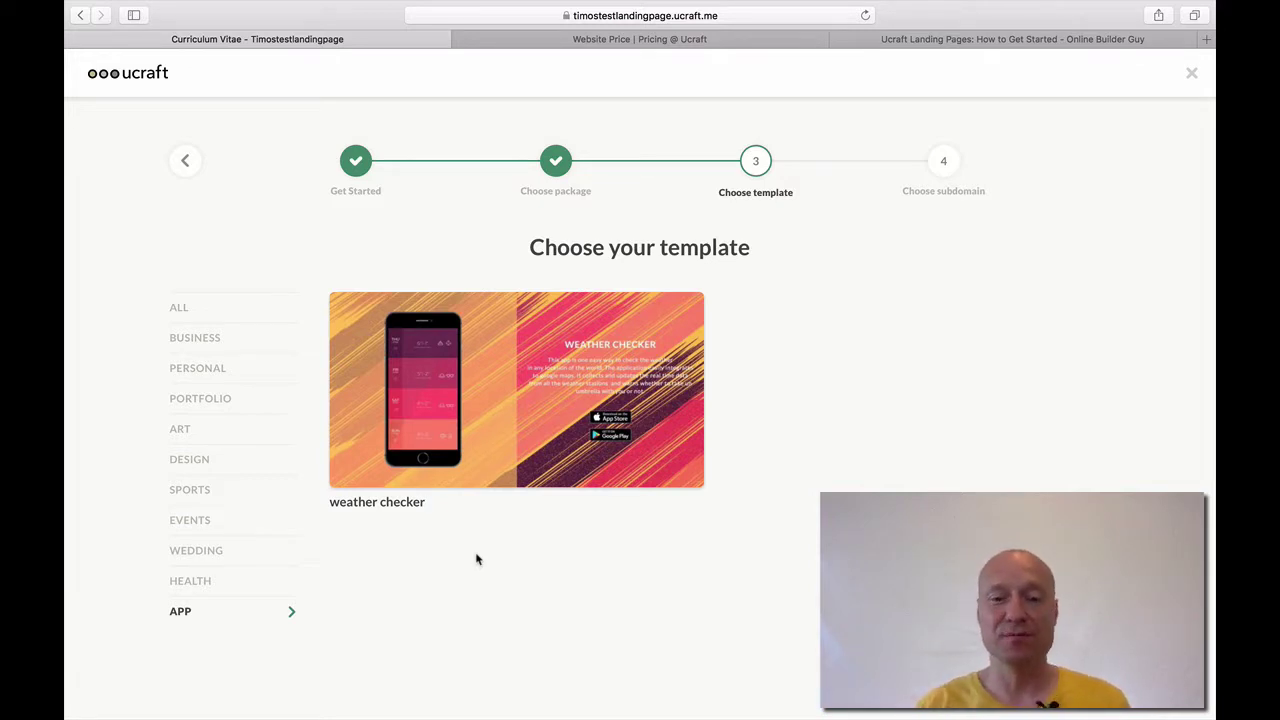
{"action": "mouse_move", "coordinate": [521, 427]}
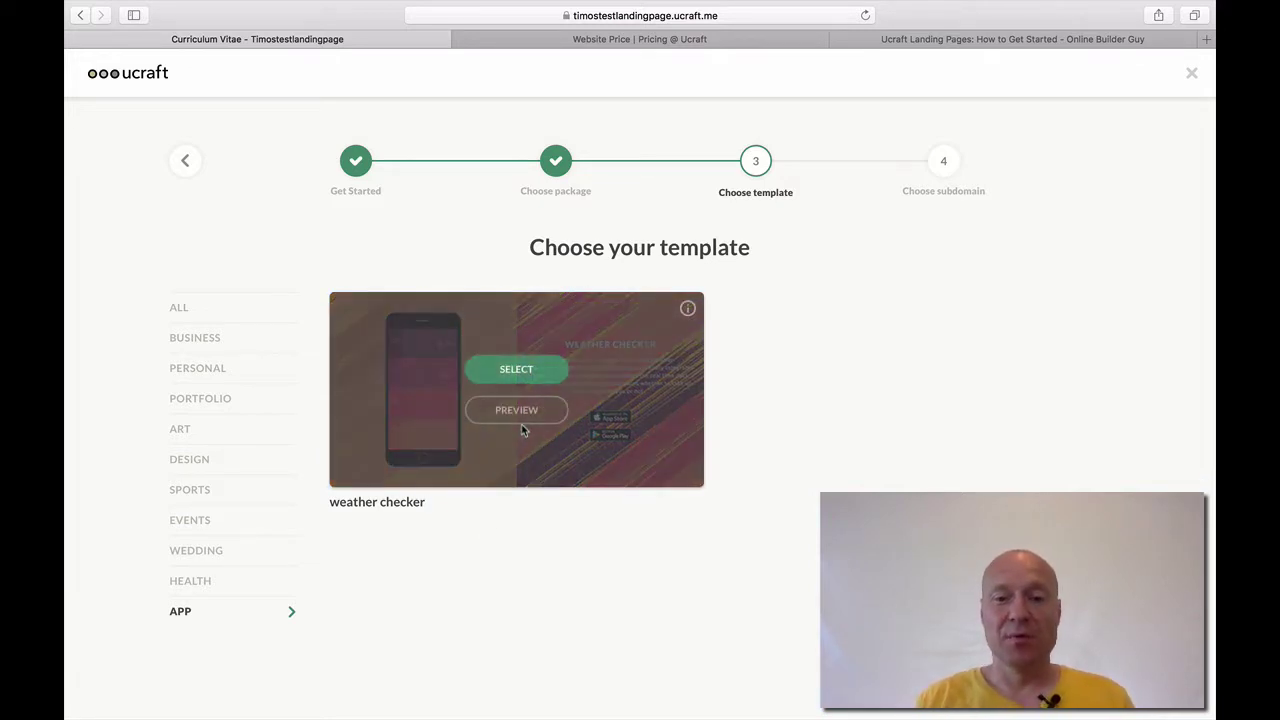
{"action": "left_click", "coordinate": [540, 373]}
Create the site under the subdomain timostestapplandingpage.ucraft.me and dismiss the welcome screen.
{"action": "left_click", "coordinate": [531, 419]}
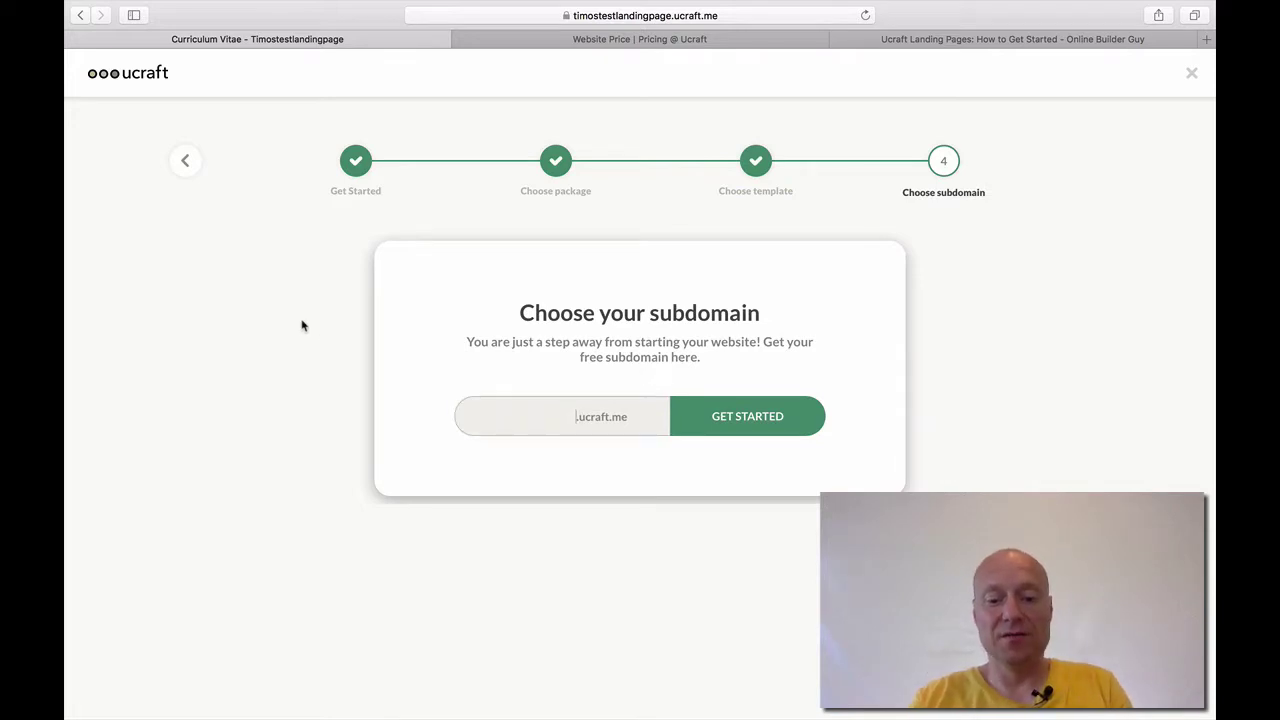
{"action": "type", "text": "timostest"}
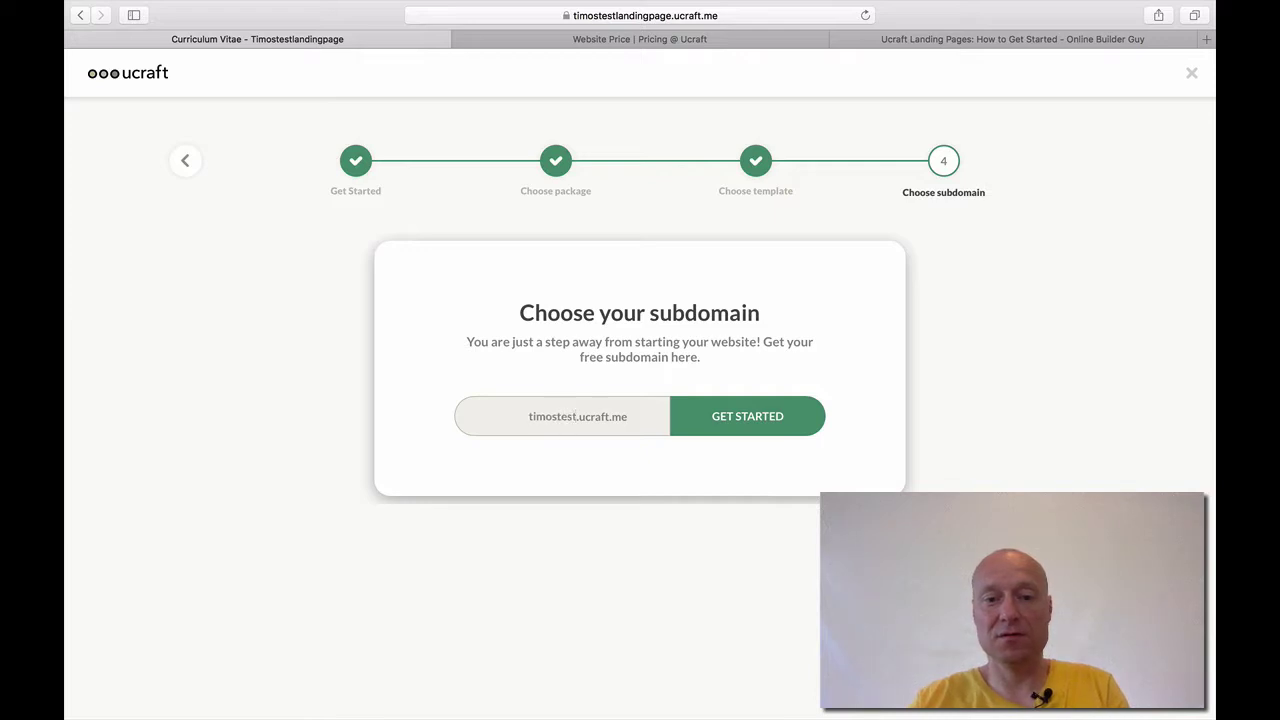
{"action": "type", "text": "appland"}
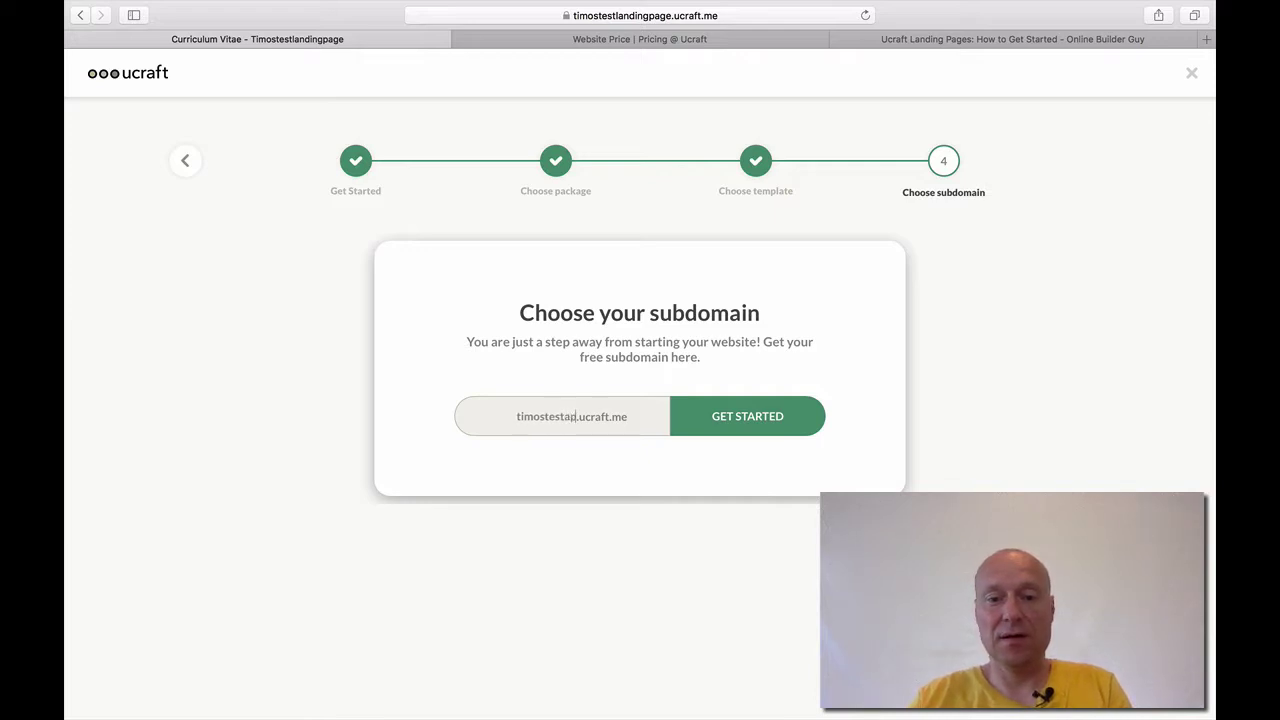
{"action": "type", "text": "ingpage"}
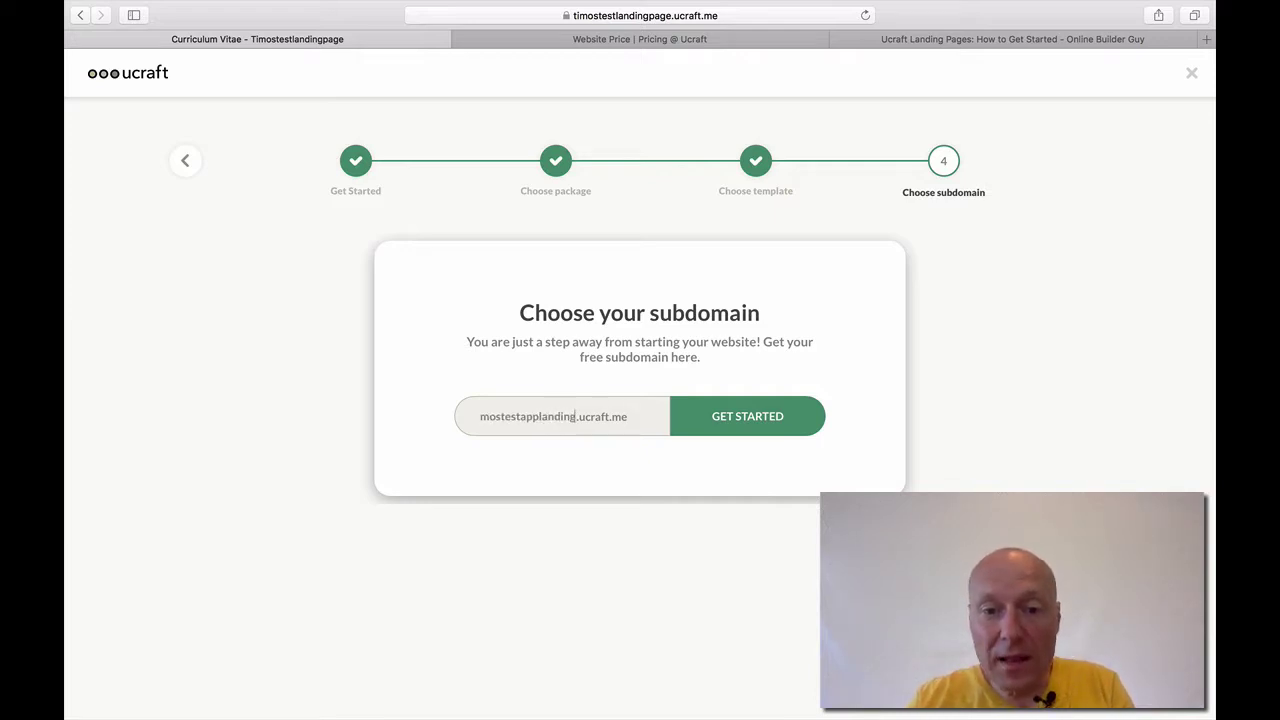
{"action": "left_click", "coordinate": [757, 417]}
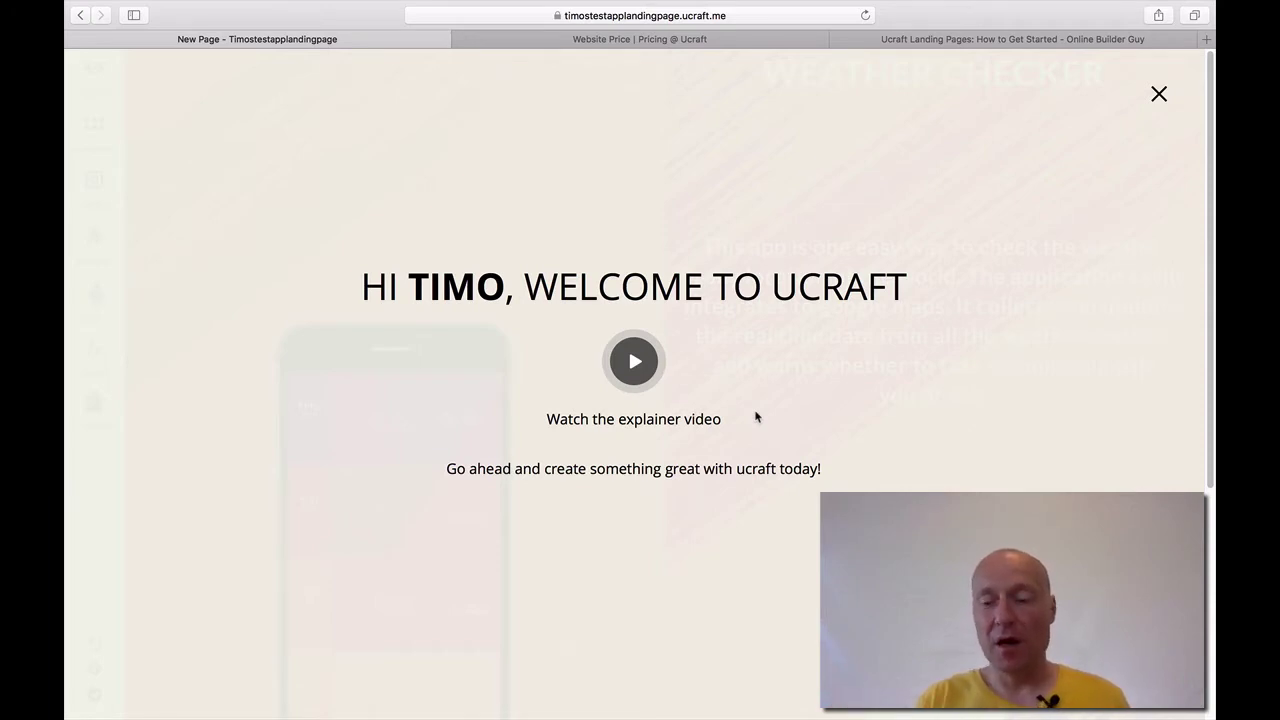
{"action": "left_click", "coordinate": [1158, 96]}
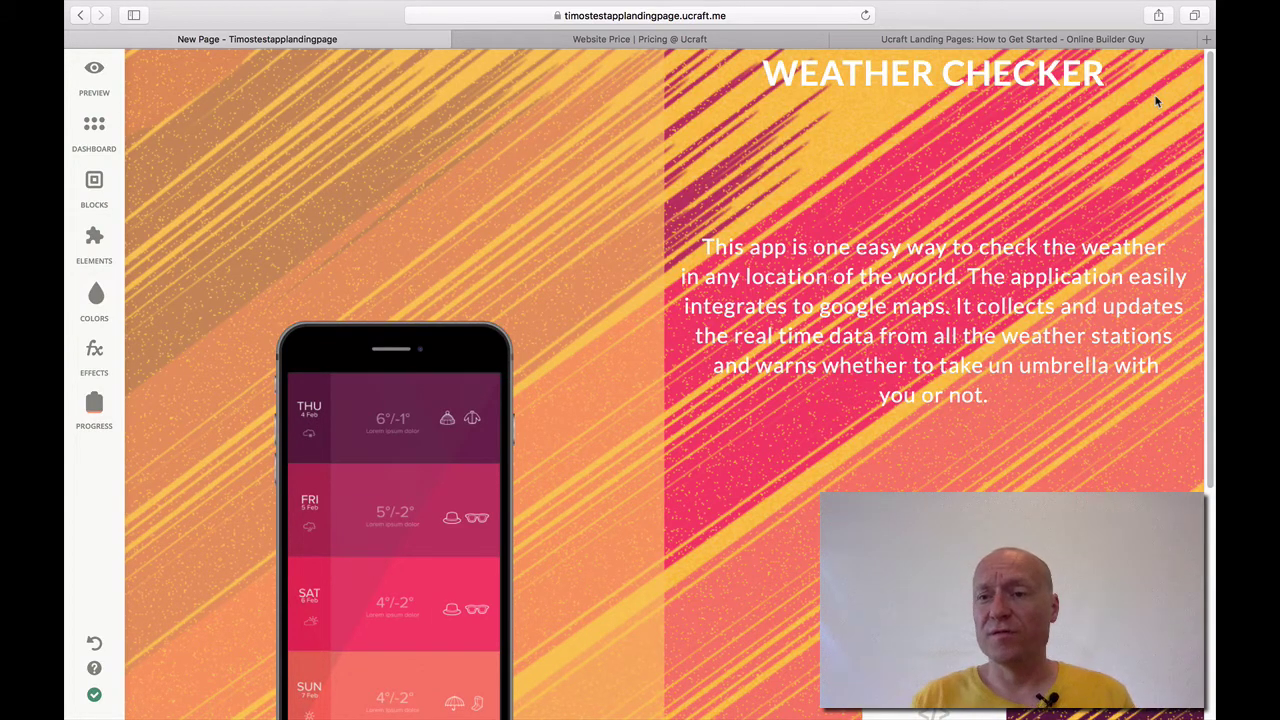
{"action": "mouse_move", "coordinate": [1208, 118]}
{"action": "left_mouse_down"}
{"action": "mouse_move", "coordinate": [1204, 345]}
{"action": "mouse_move", "coordinate": [1207, 118]}
{"action": "left_mouse_up"}
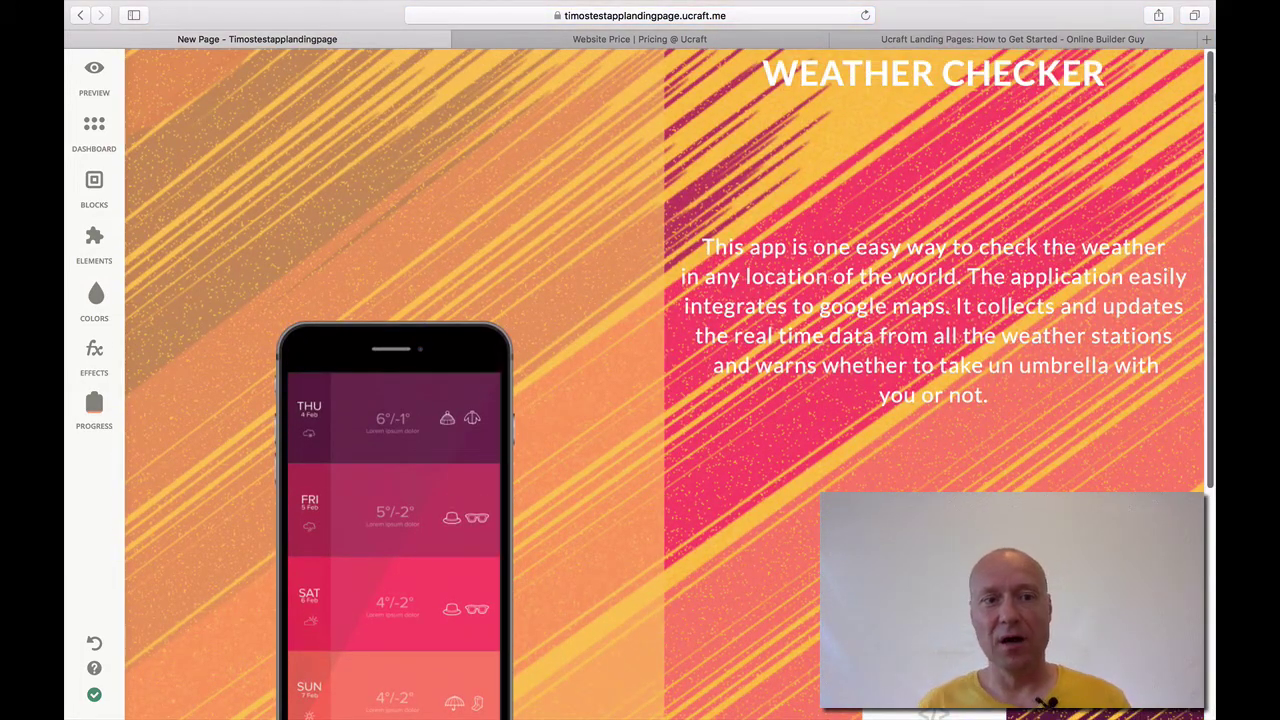